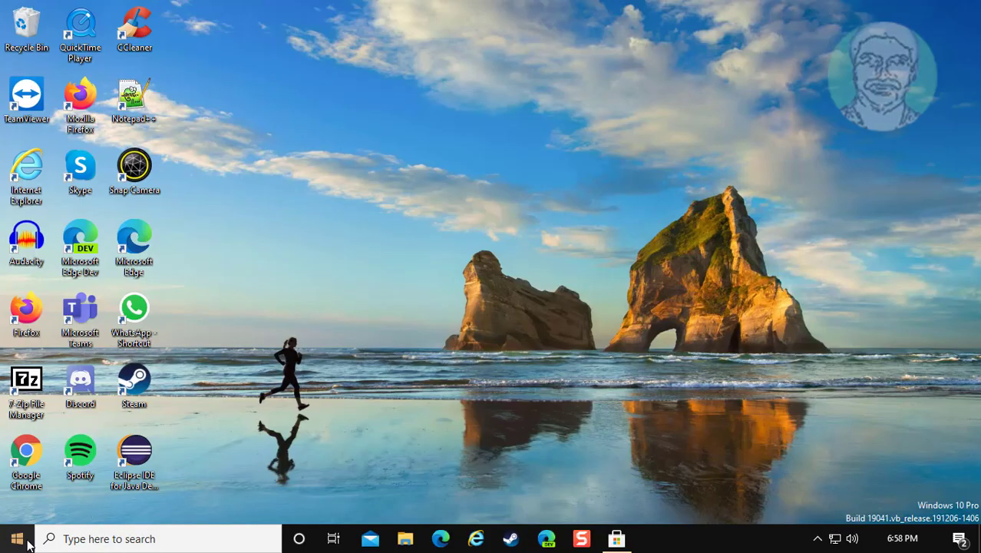
Open Windows Settings from Start and search for 'clearty' to find the ClearType setting
left_click(16, 538)
left_click(17, 470)
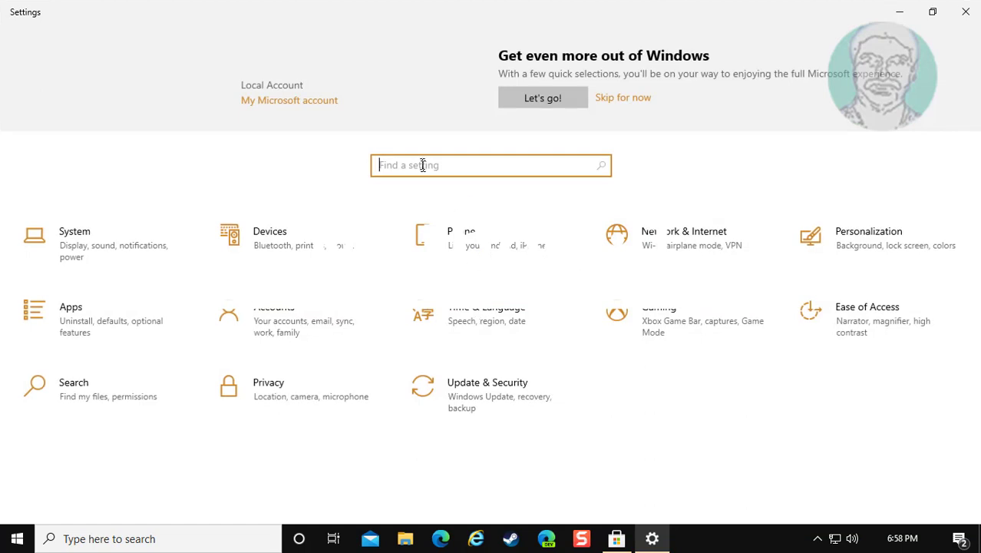
type("c")
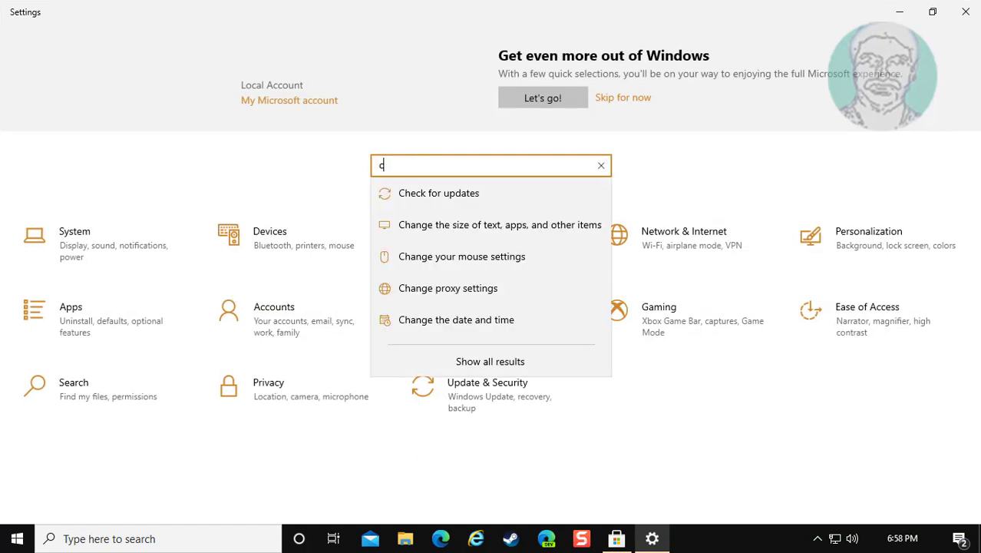
type("lear")
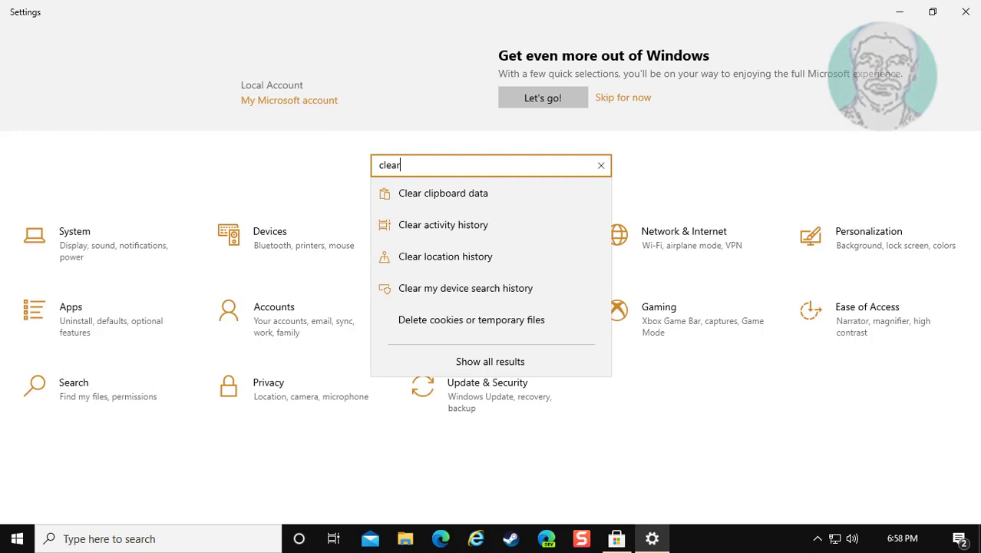
type("type")
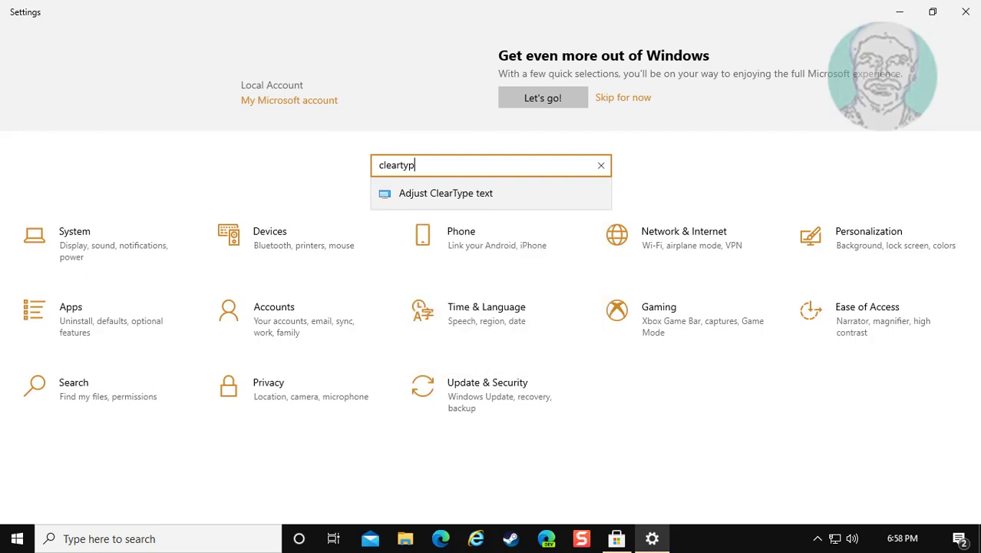
Launch the ClearType Text Tuner with Turn on ClearType left checked
left_click(425, 194)
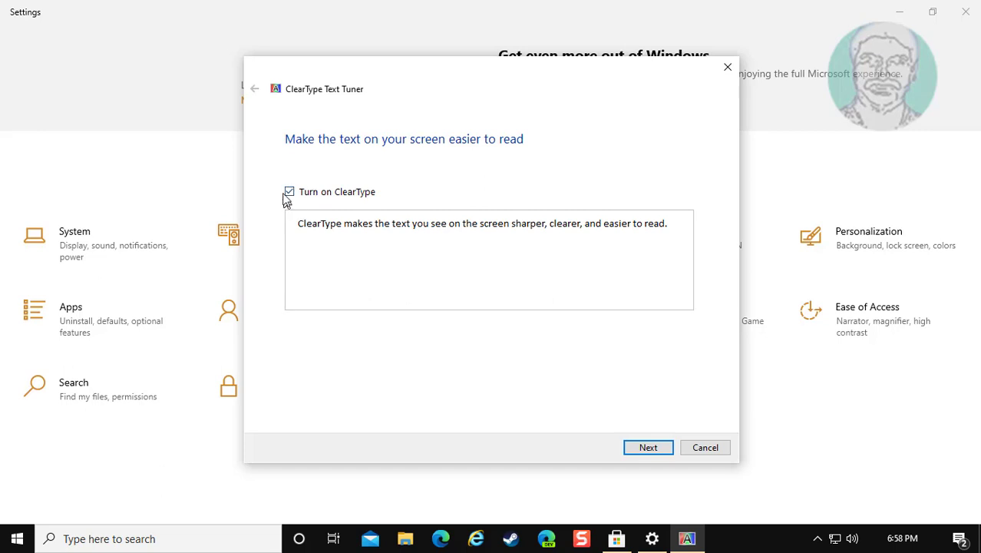
left_click(291, 192)
left_click(290, 192)
left_click(648, 450)
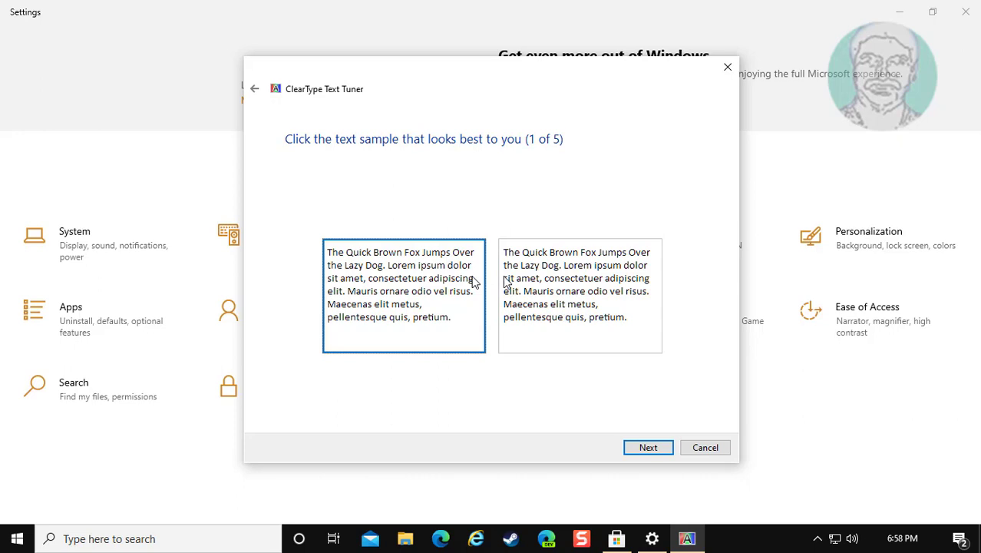
Pick the left-hand, top-left and middle text samples on the first three pages
left_click(572, 275)
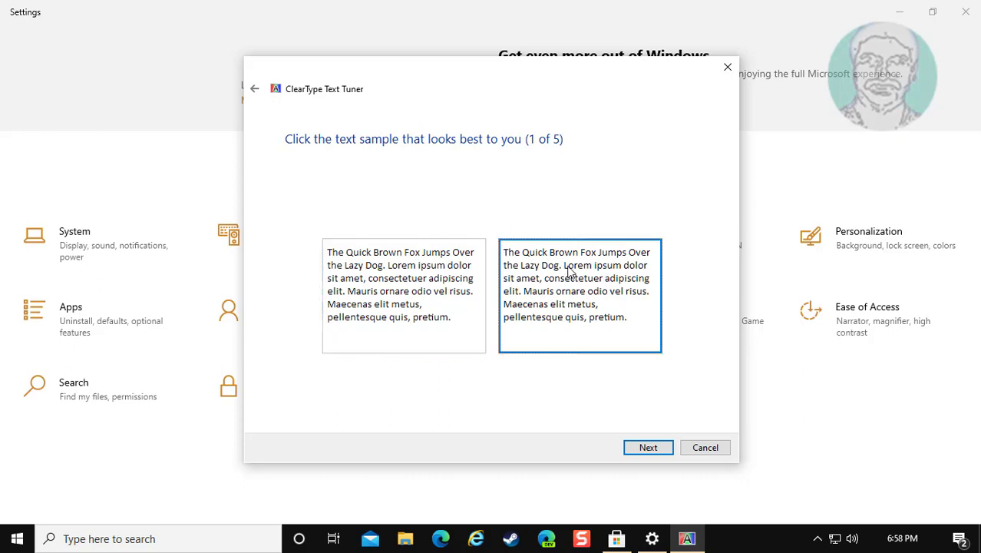
left_click(403, 279)
left_click(649, 448)
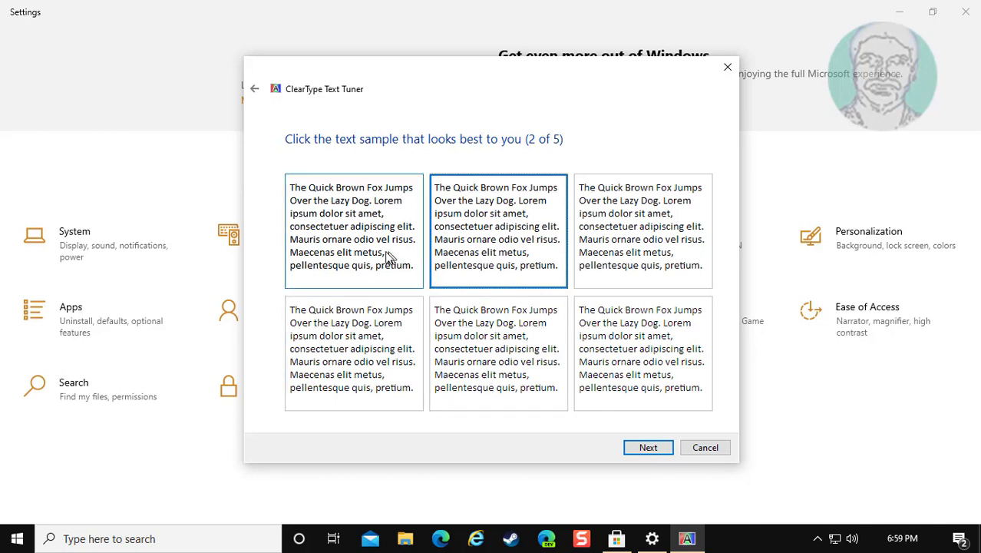
left_click(387, 257)
left_click(658, 453)
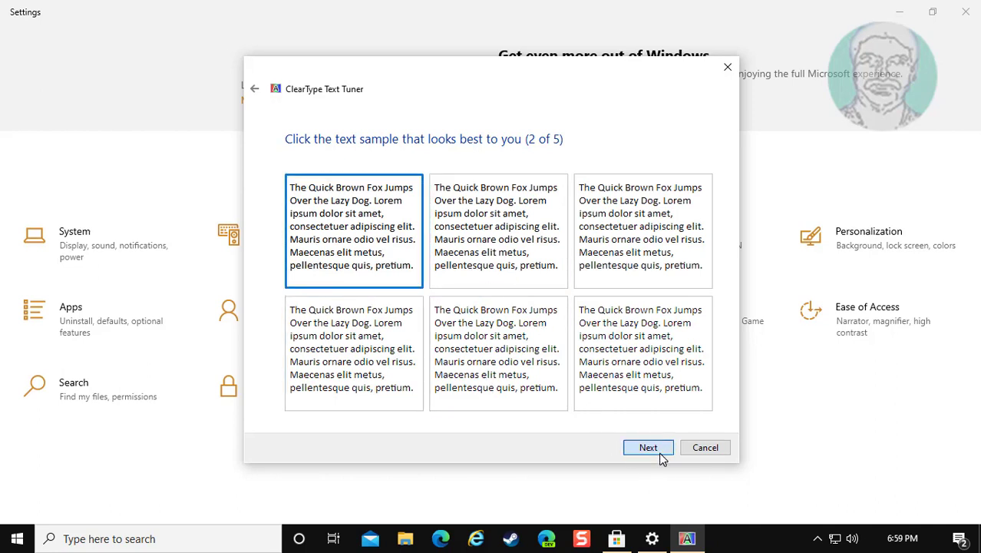
left_click(494, 281)
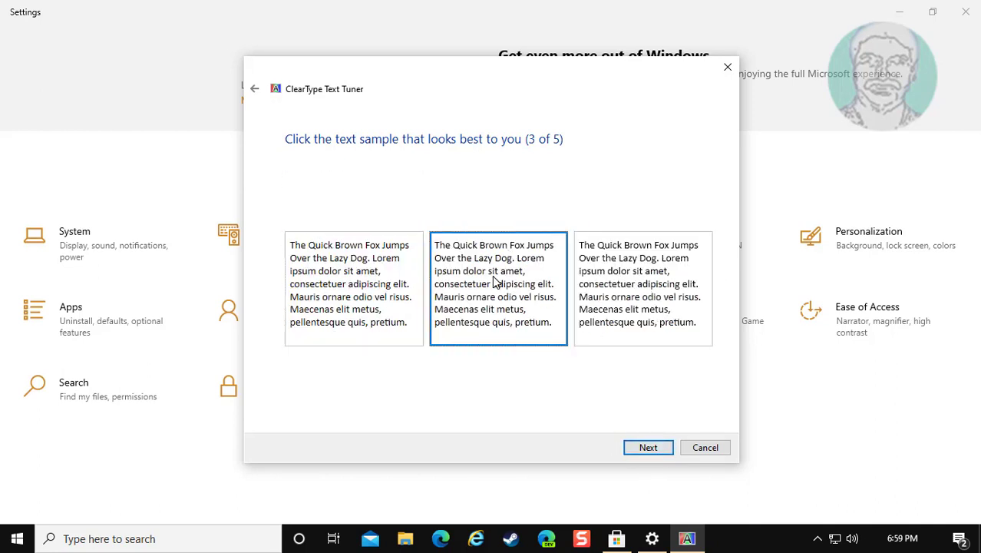
Choose the lower-left and bottom-right samples on pages four and five, then finish tuning
left_click(654, 450)
left_click(340, 355)
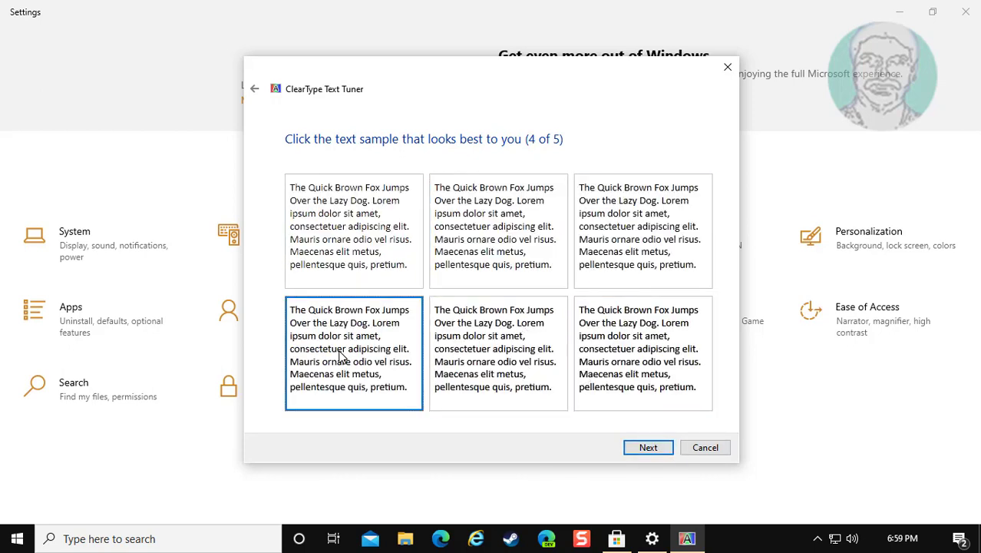
left_click(647, 452)
left_click(591, 376)
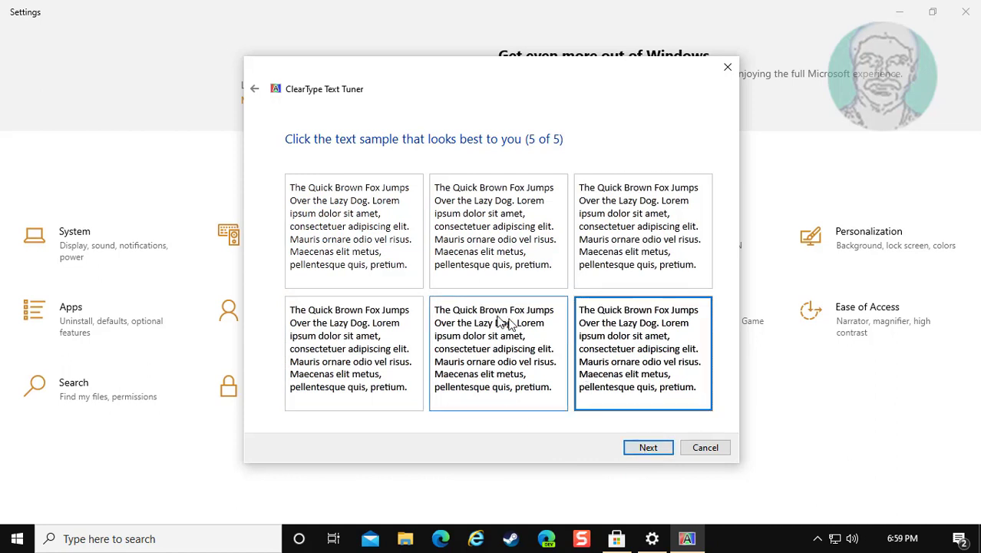
left_click(640, 450)
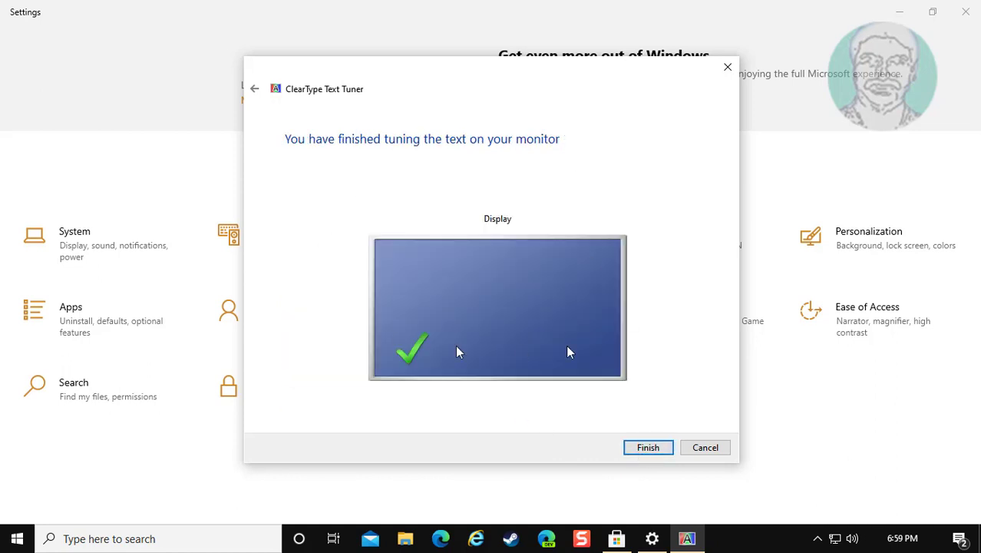
left_click(649, 449)
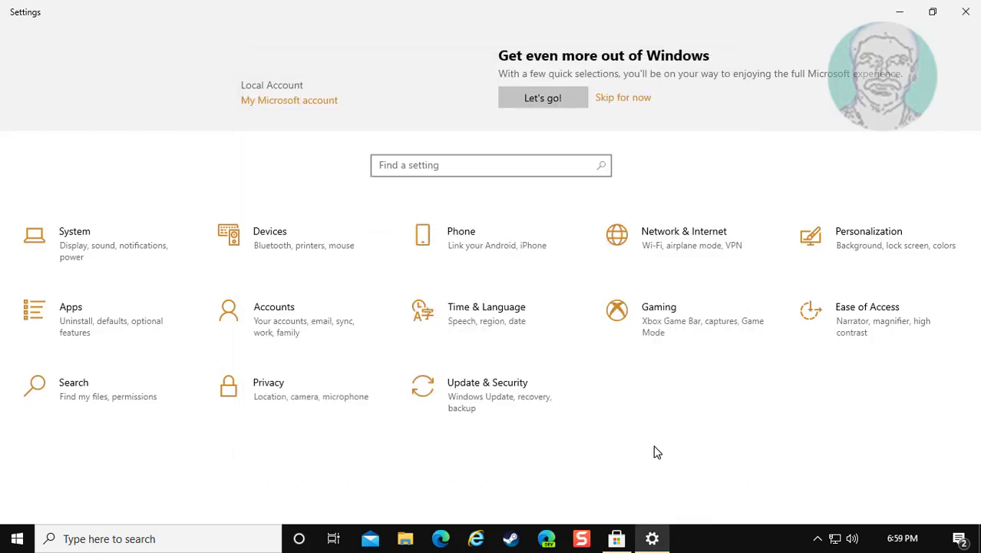
Close Settings and run Registry Editor as administrator via a 'regedit' search
left_click(966, 11)
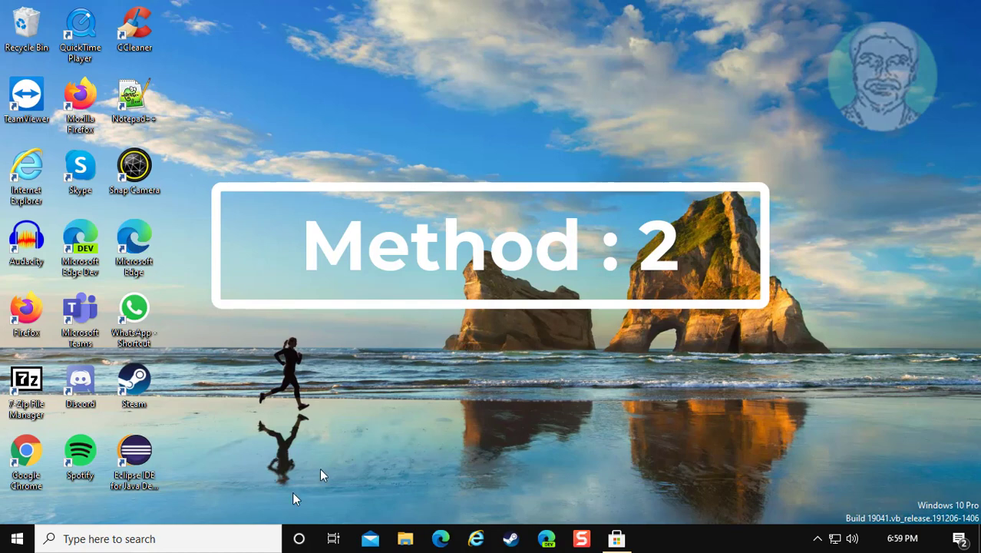
left_click(165, 538)
type("rege")
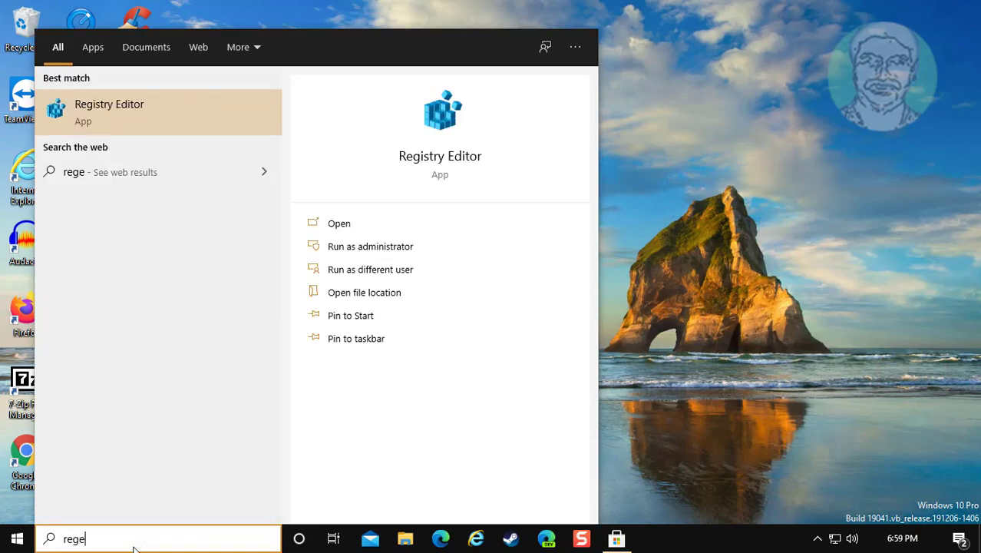
key("BackSpace")
type("edit")
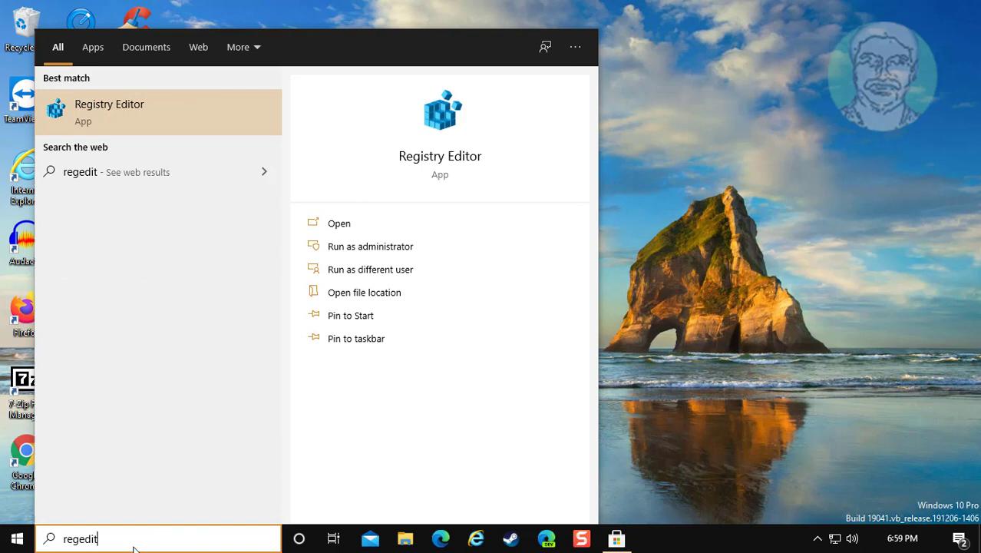
right_click(121, 115)
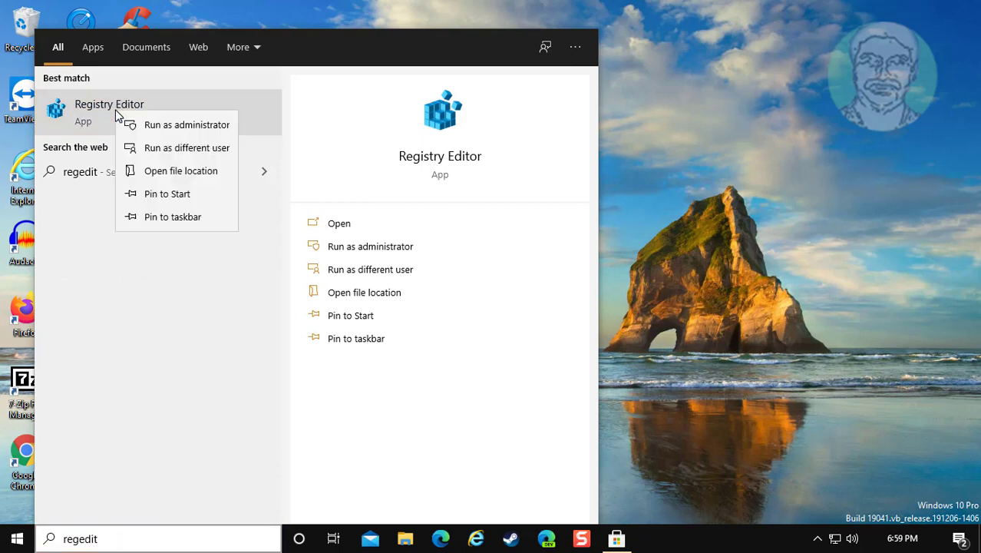
left_click(192, 126)
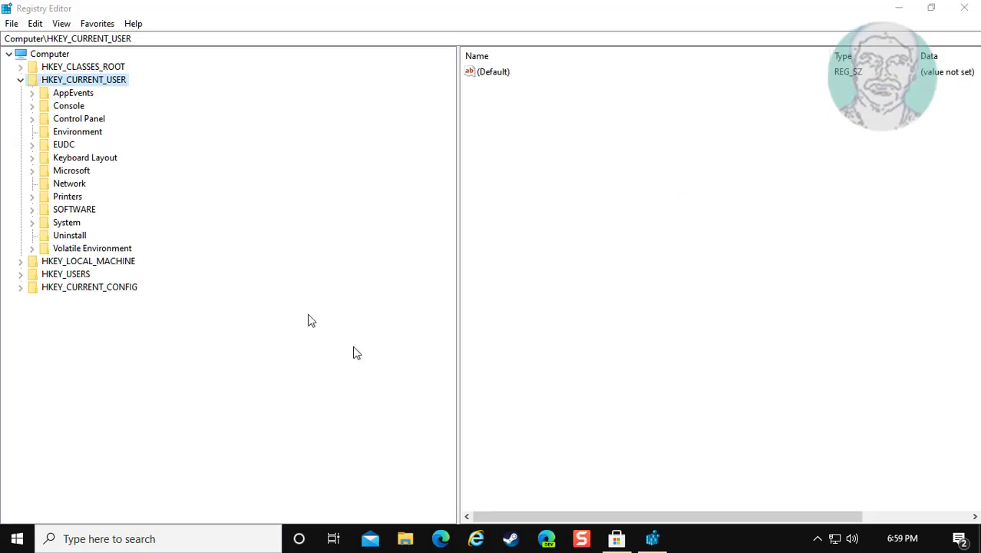
Under HKEY_CURRENT_USER\Control Panel\Desktop, change Win8DpiScaling from 0 to 1
left_click(21, 80)
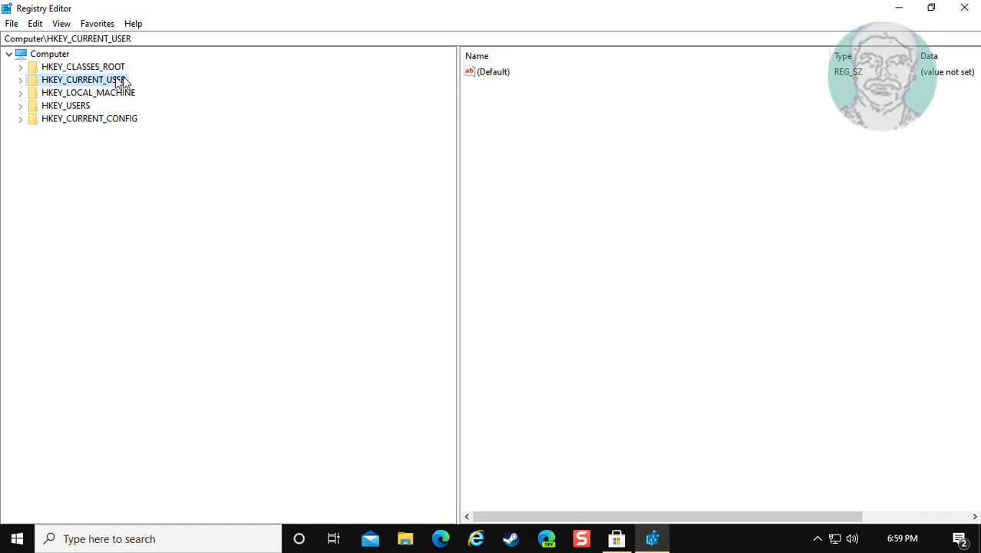
left_click(21, 80)
left_click(93, 120)
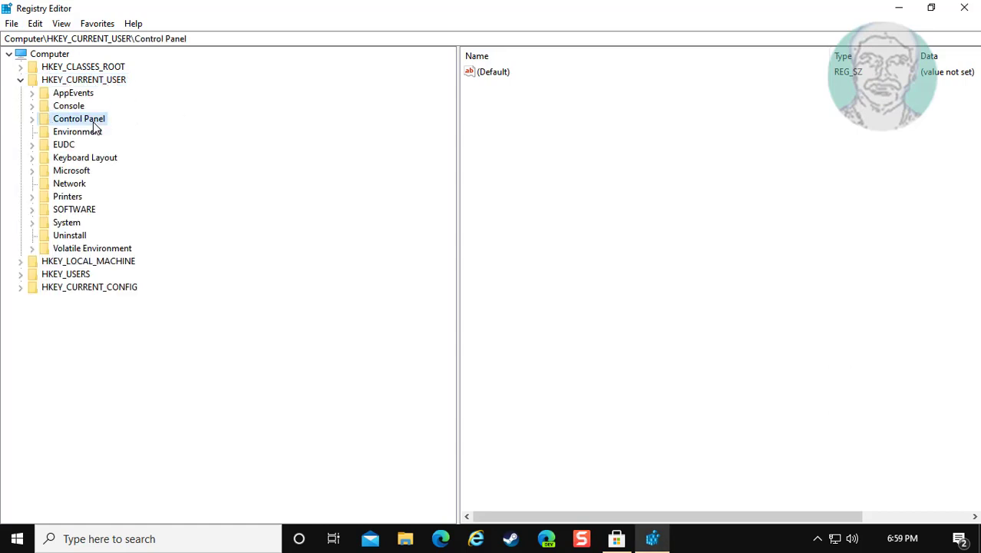
left_click(32, 121)
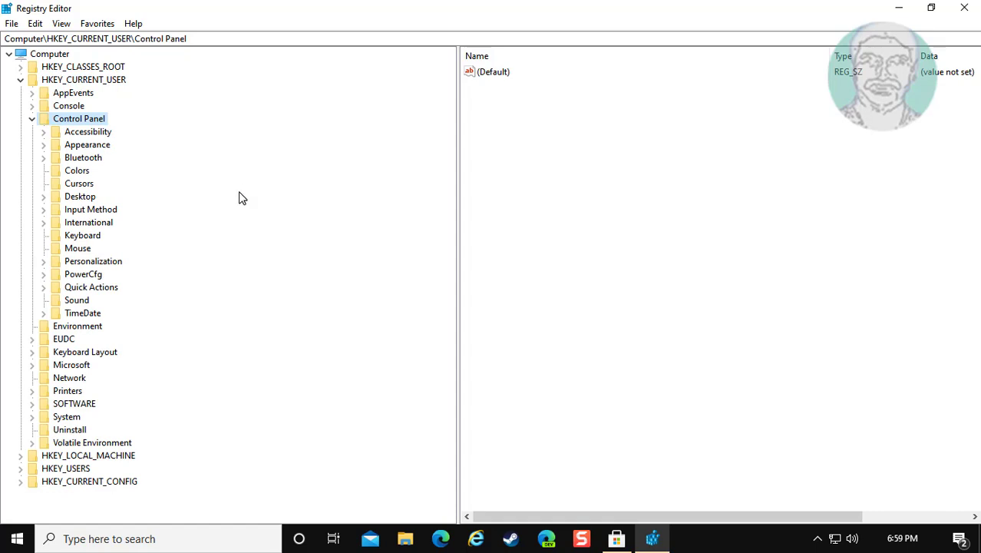
left_click(83, 198)
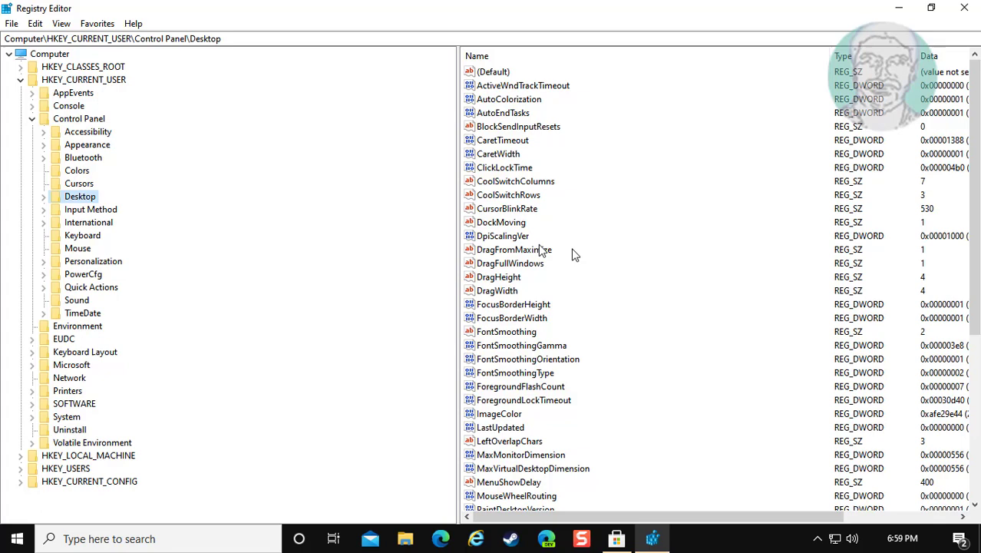
scroll(572, 388, "down", 6)
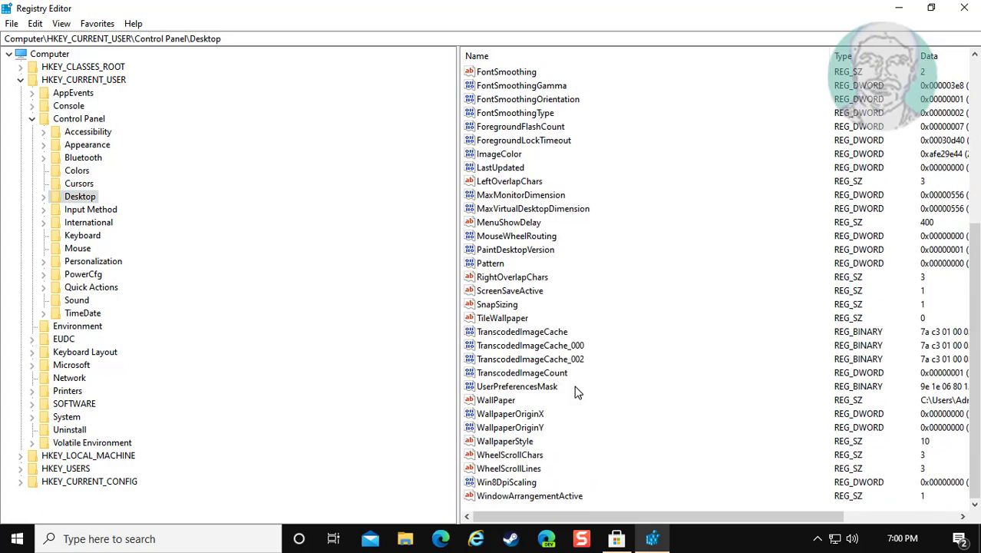
left_click(503, 484)
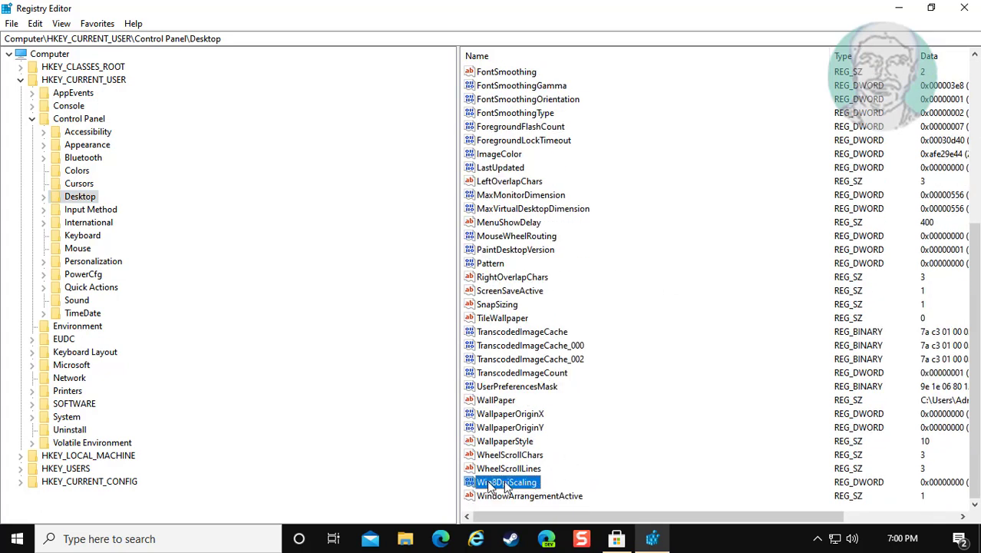
double_click(528, 487)
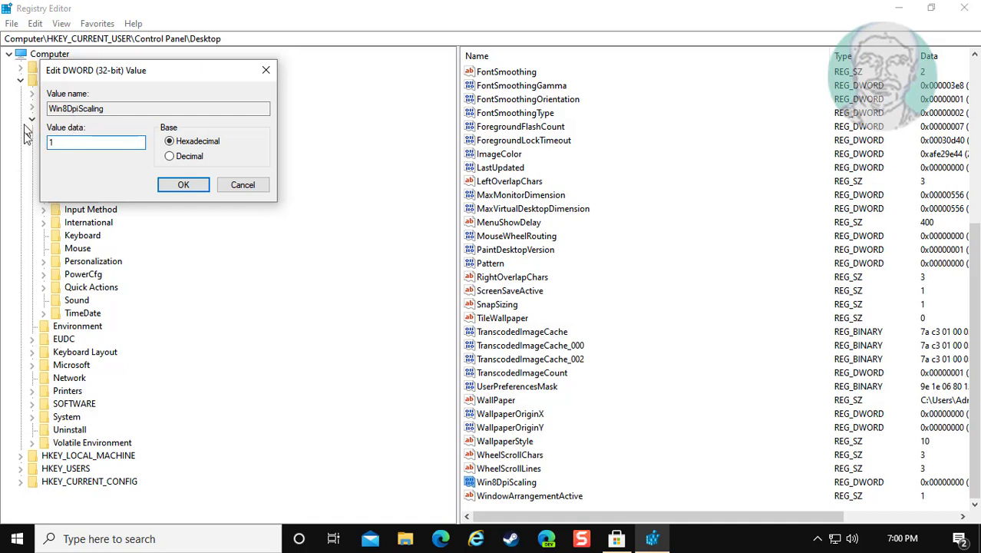
left_click(183, 186)
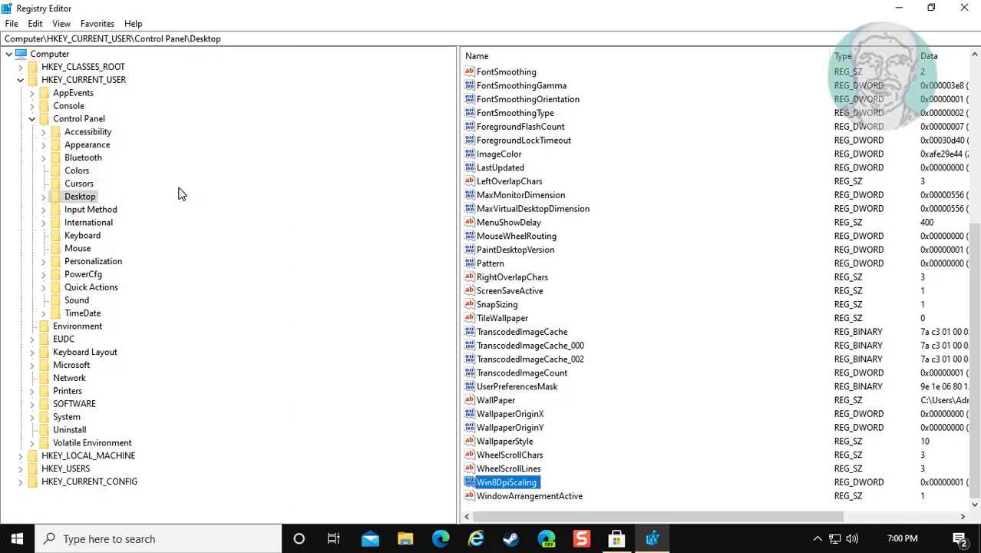
Create a DWORD (32-bit) value named LogPixels under Desktop with hexadecimal data 78
right_click(685, 275)
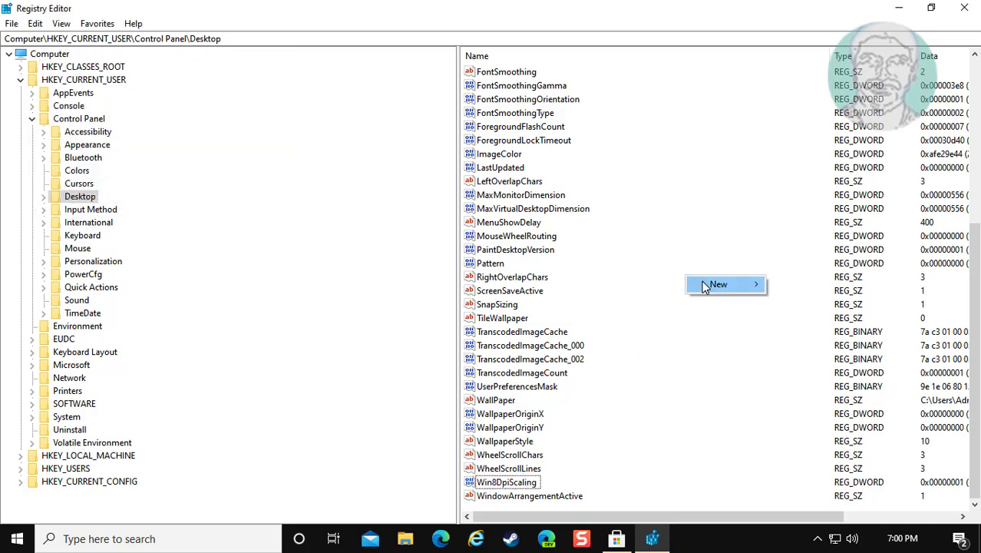
mouse_move(707, 286)
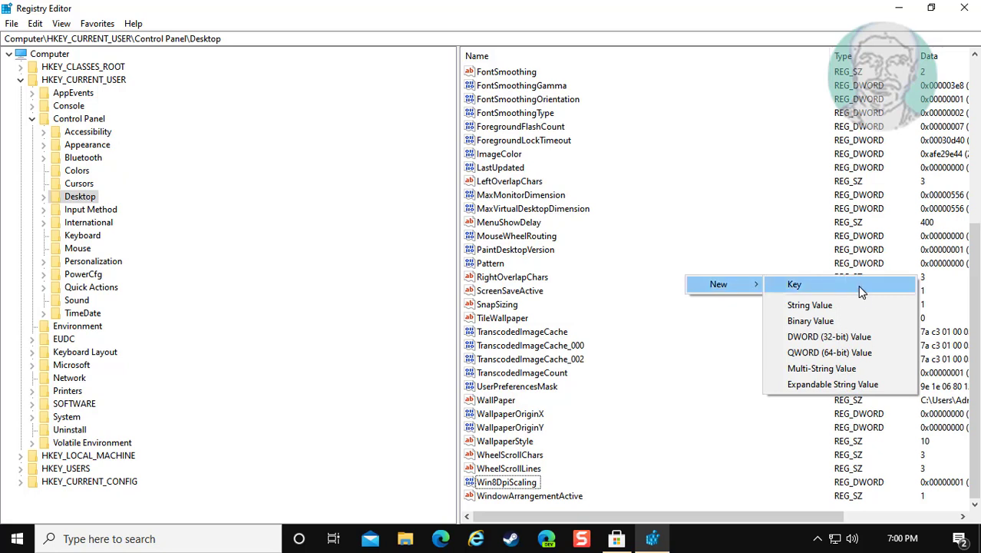
left_click(844, 336)
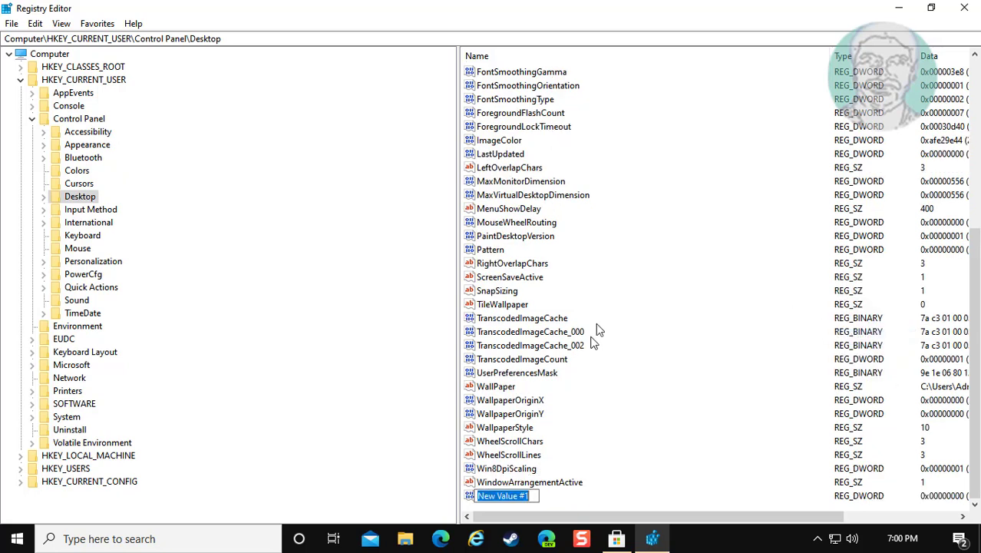
type("LogPixels")
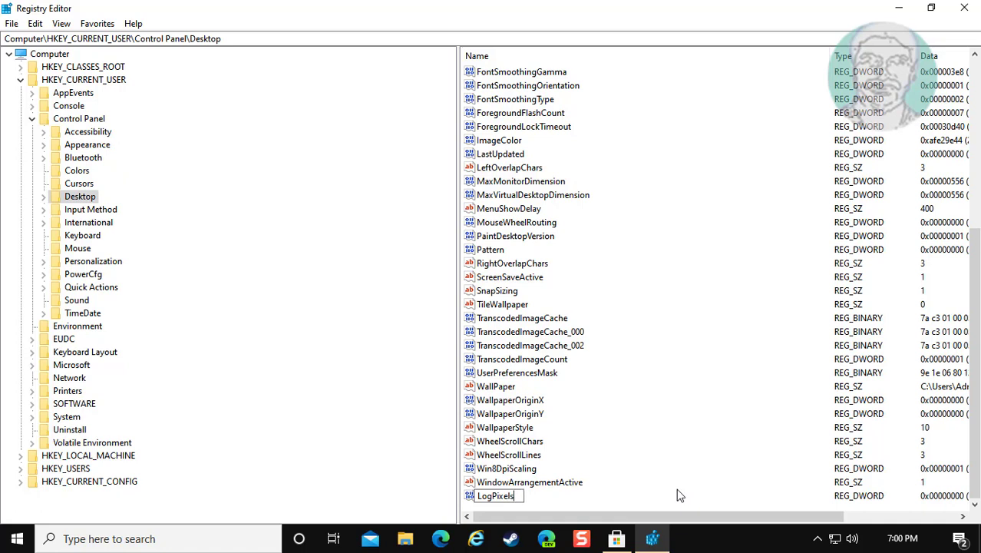
key("Return")
double_click(492, 495)
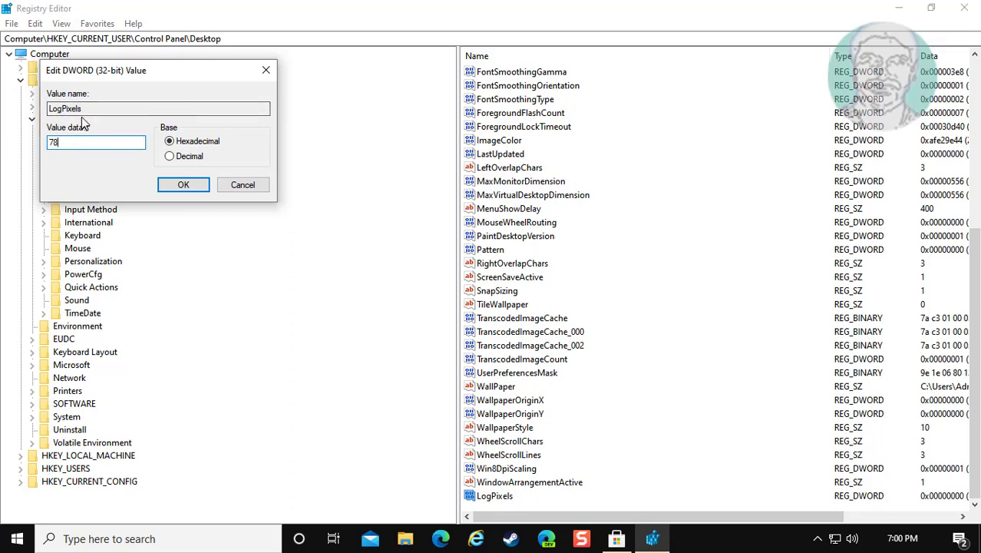
left_click(183, 184)
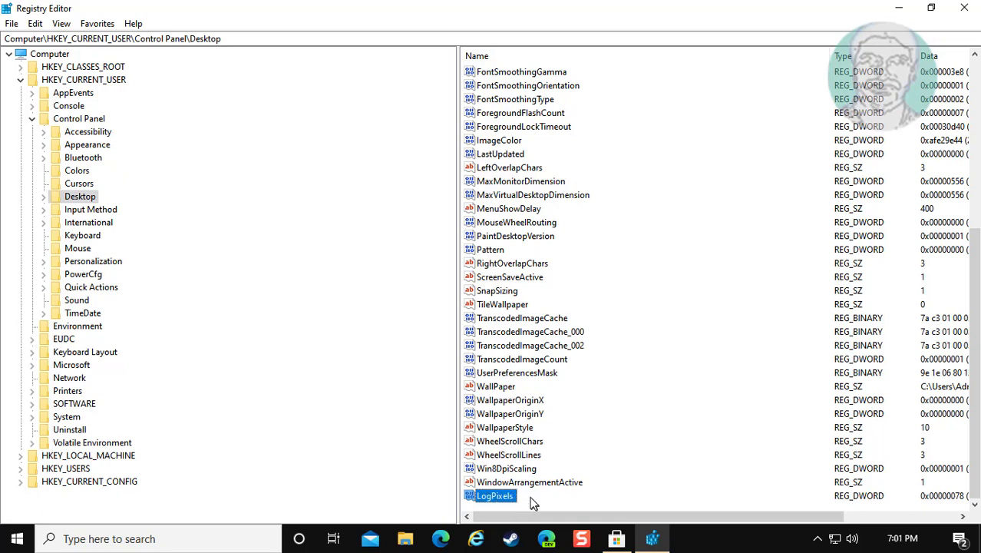
Collapse the registry tree, close Registry Editor and restart the computer
left_click(31, 119)
left_click(21, 80)
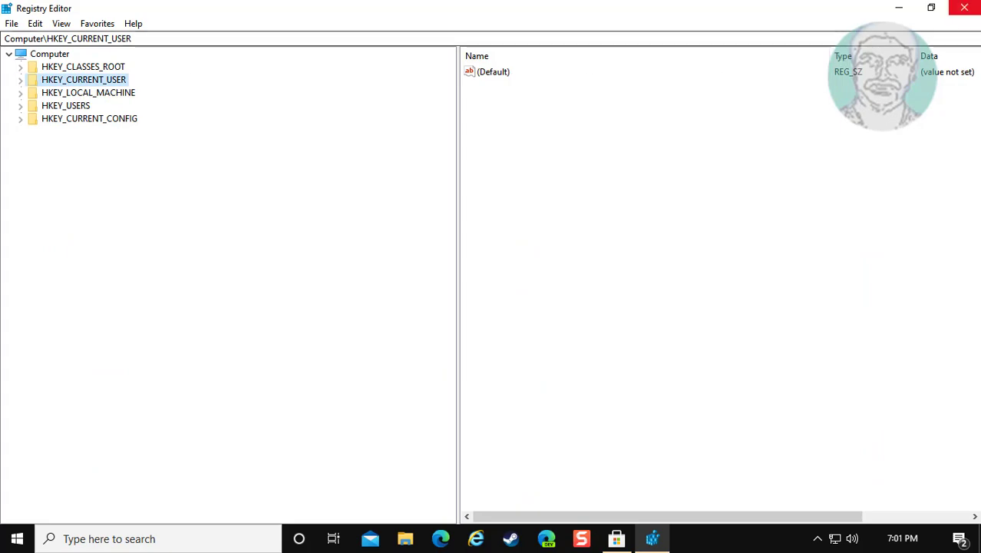
left_click(972, 8)
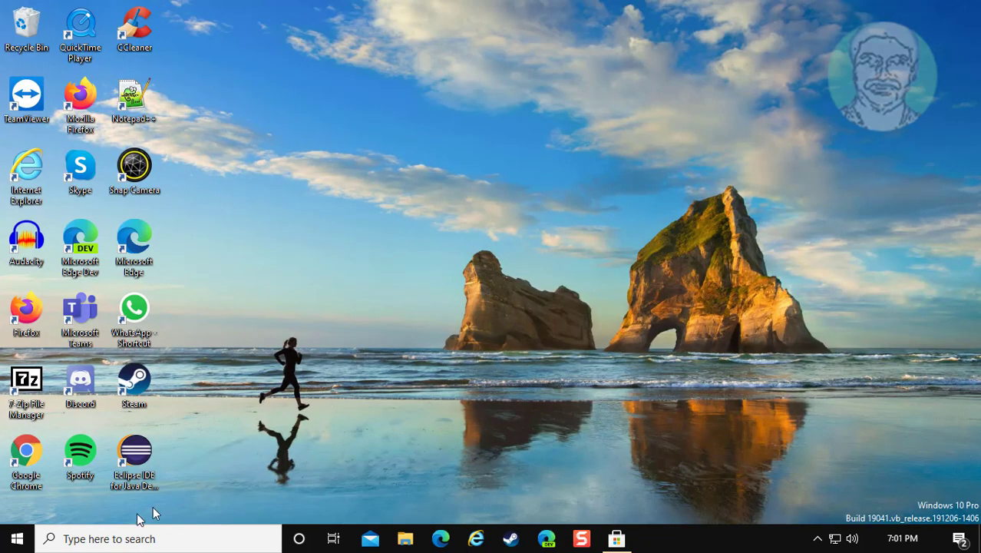
left_click(17, 539)
left_click(17, 507)
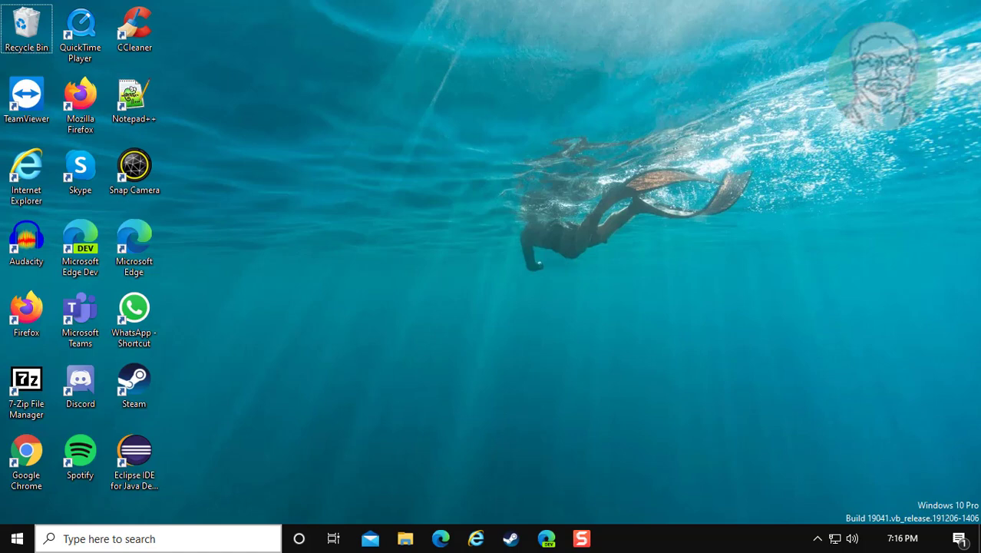
Search 'advanced system settings' and open View advanced system settings
left_click(101, 540)
type("ad")
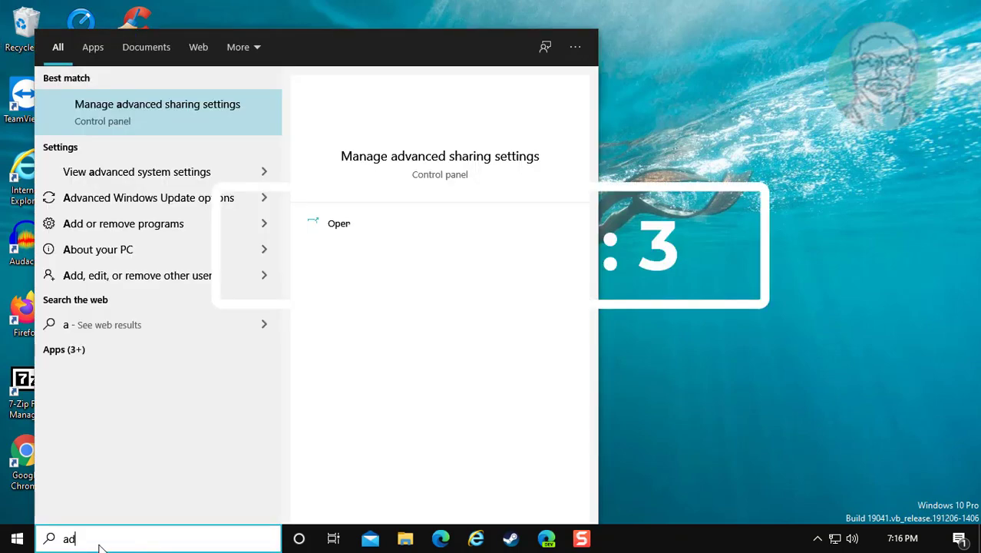
type("vanced system")
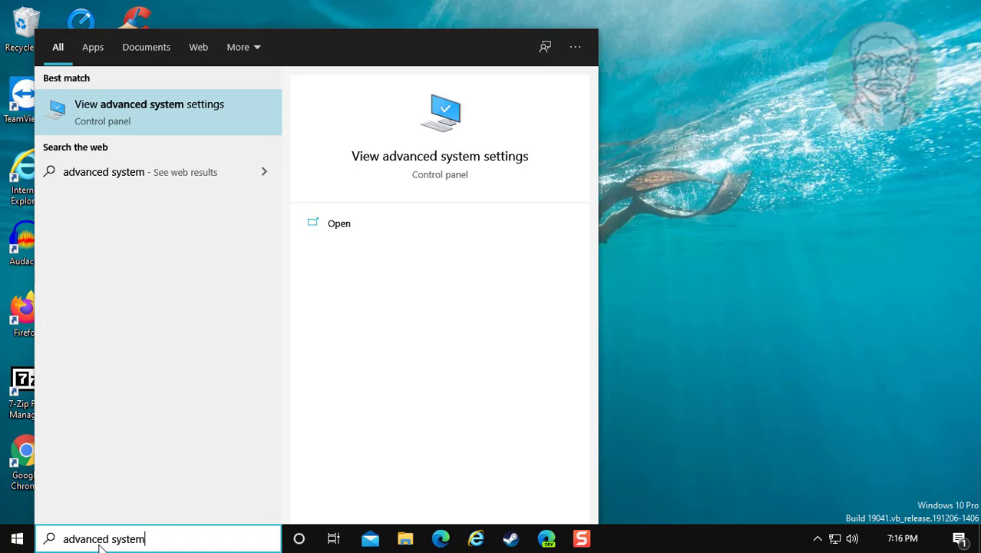
type(" settings")
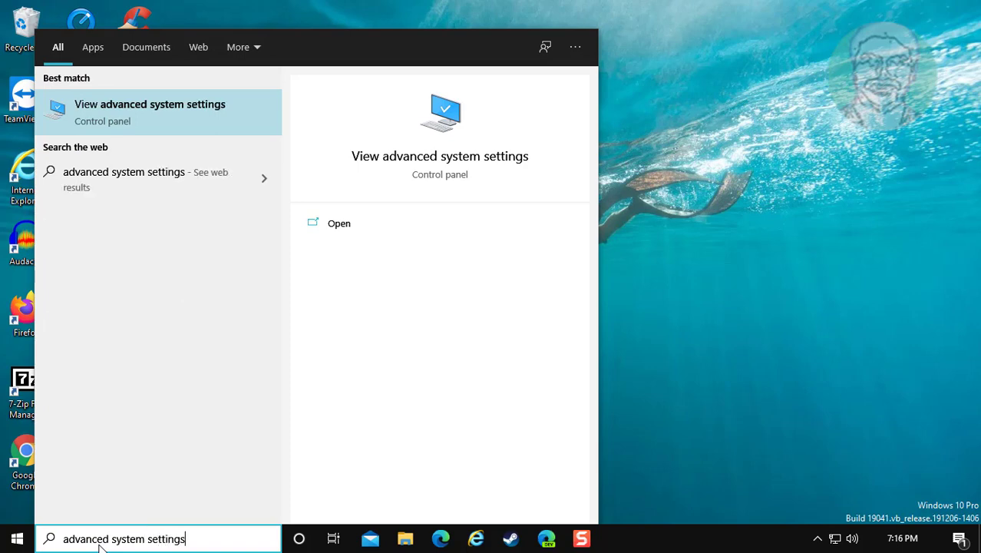
left_click(178, 112)
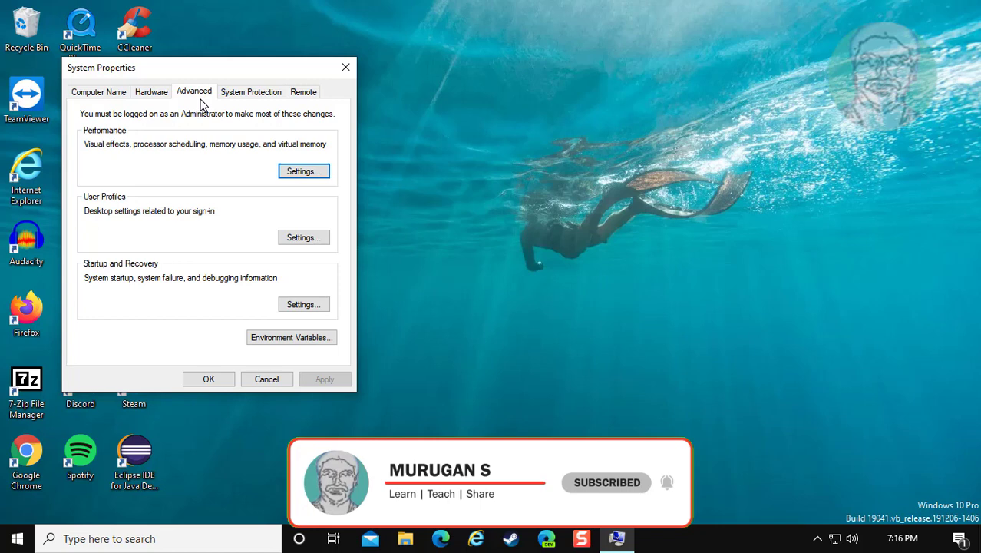
Set Performance Options visual effects to Adjust for best appearance, apply, and close both dialogs
left_click(307, 175)
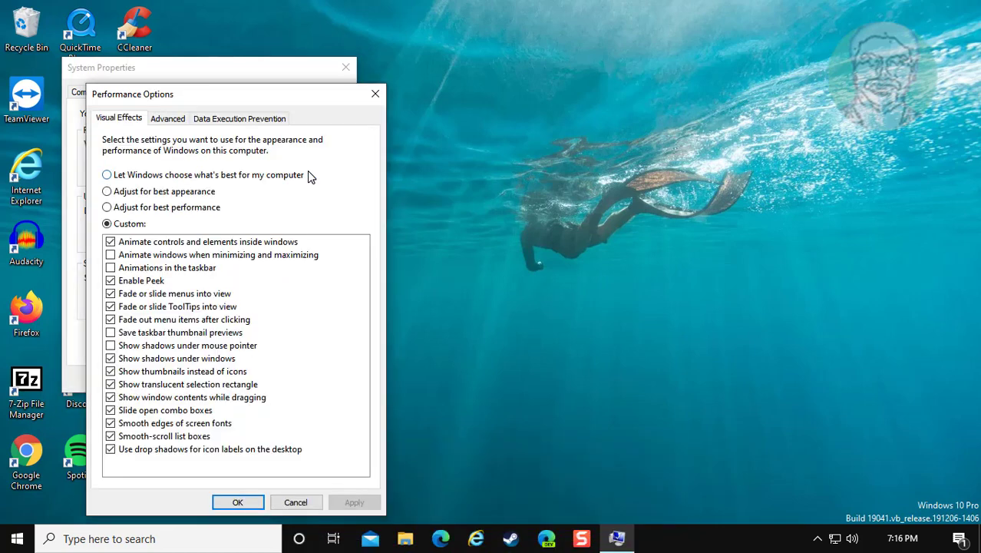
left_click(108, 192)
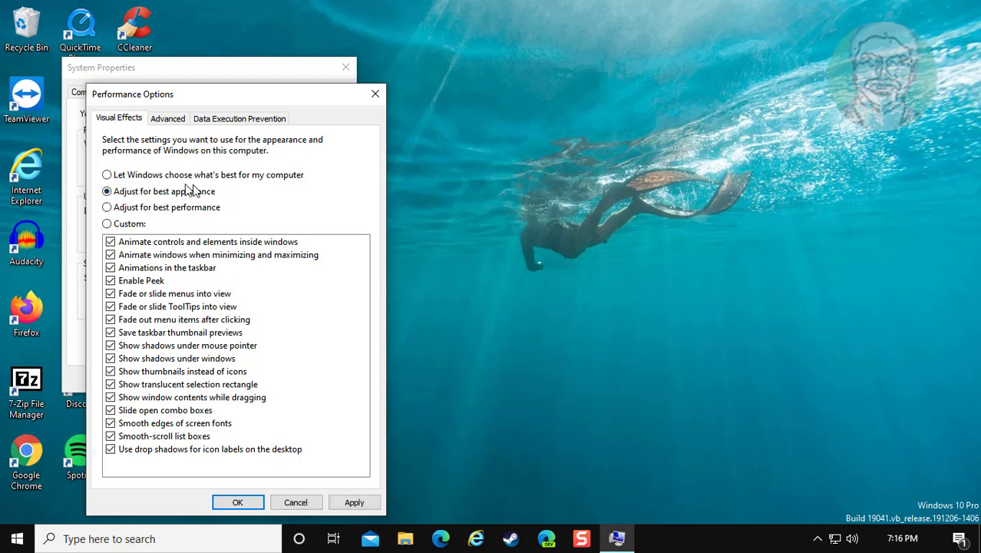
left_click(372, 503)
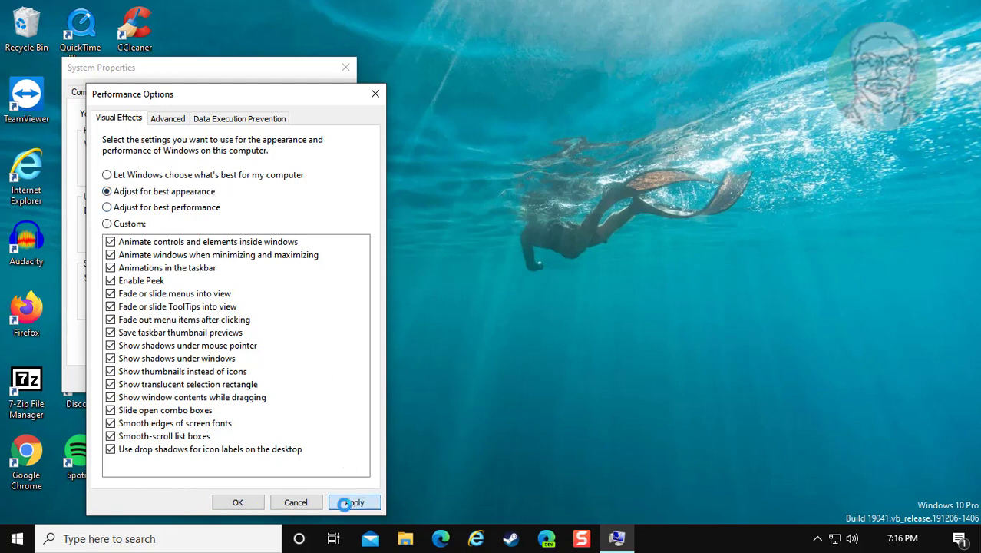
left_click(253, 502)
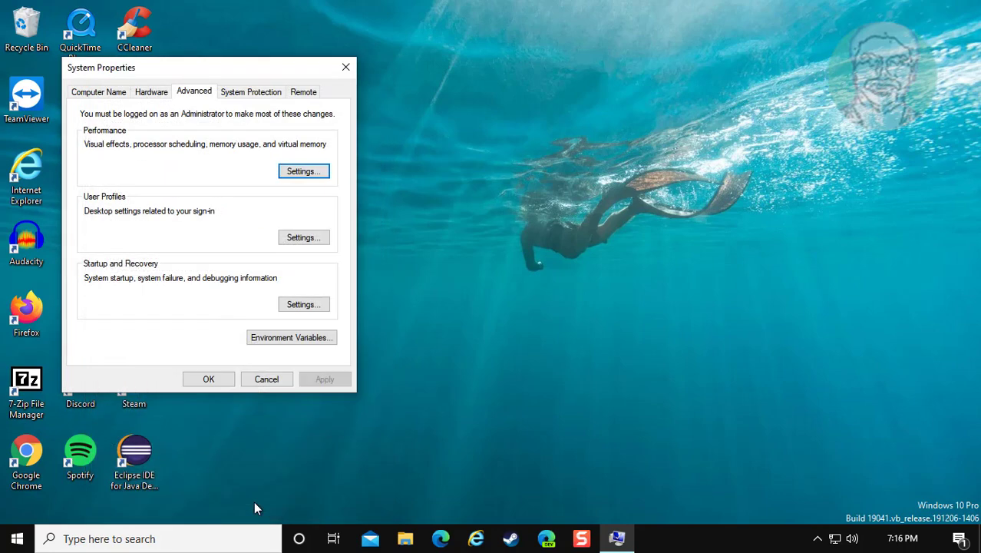
left_click(211, 379)
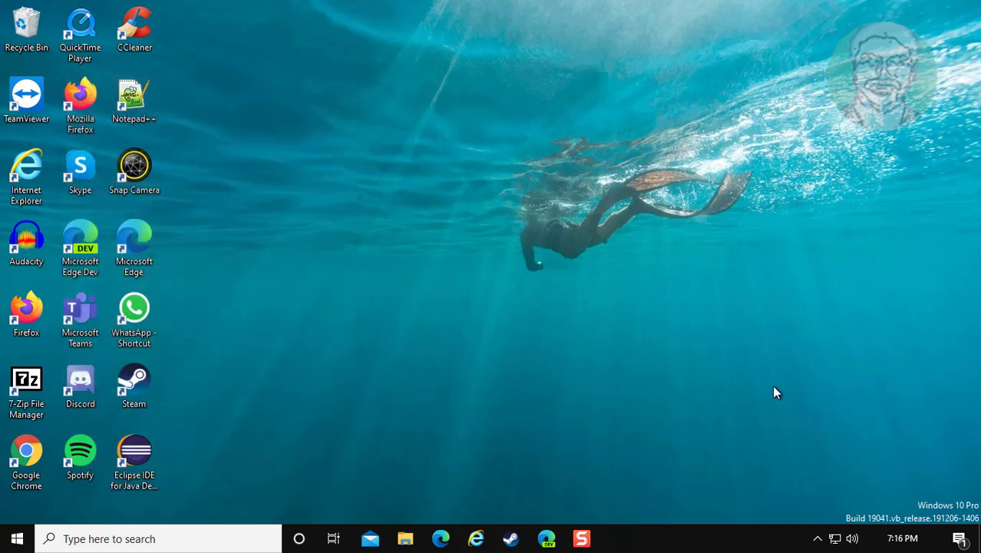